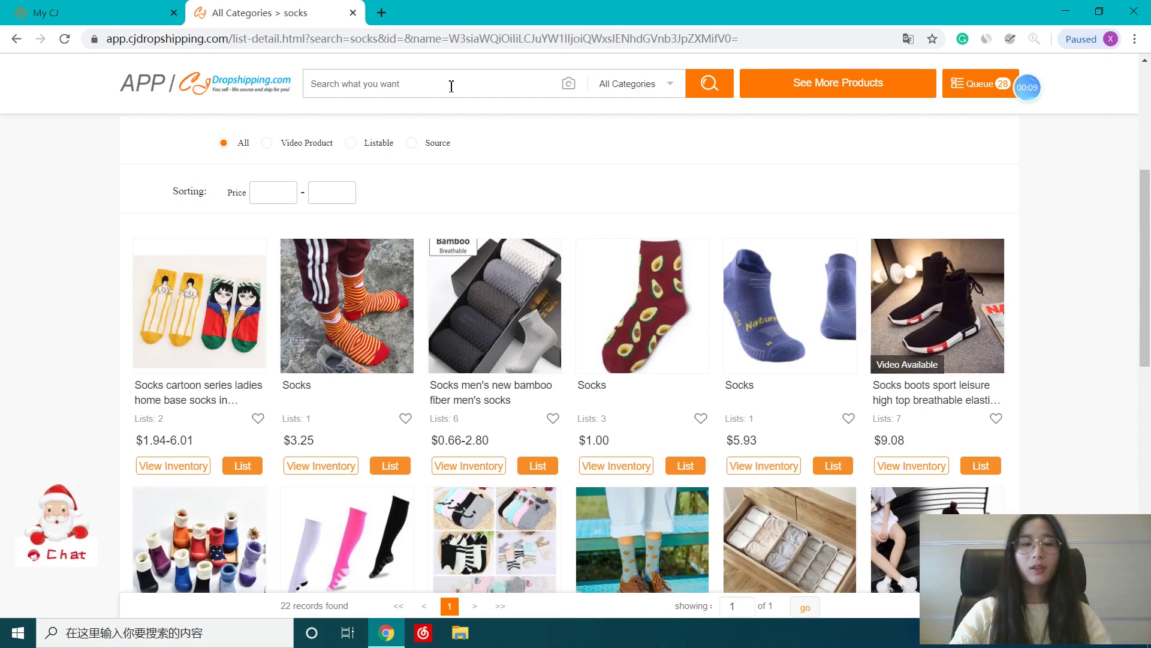
type("socks")
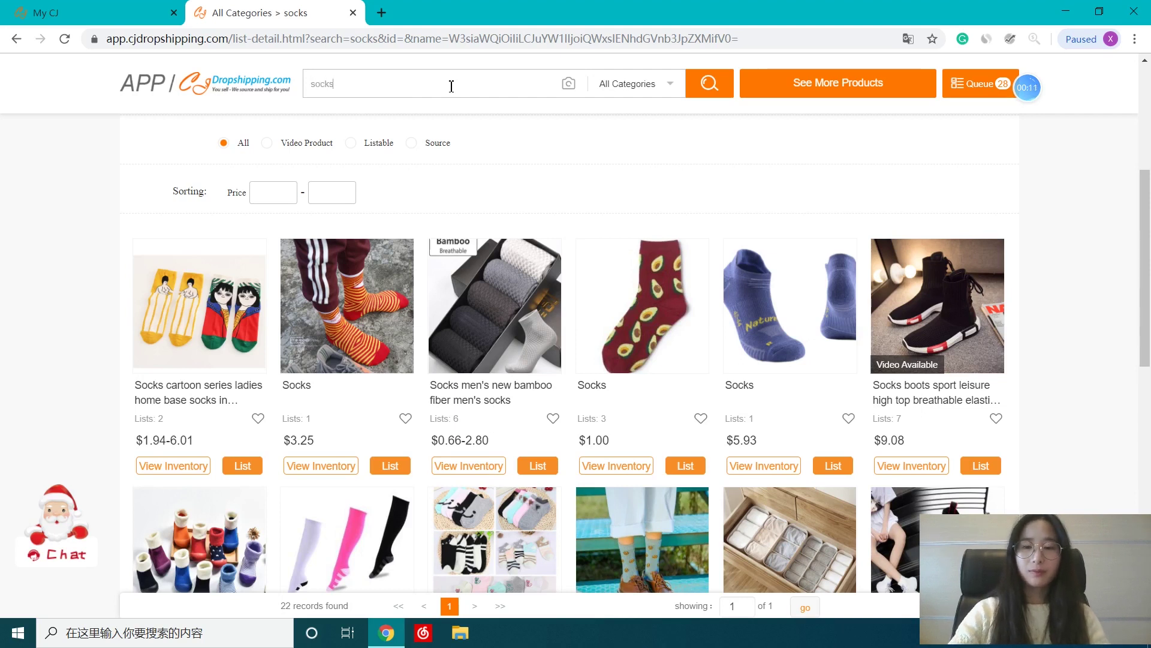
Step: Search for socks and queue the cartoon ladies socks and the striped orange socks
key("Return")
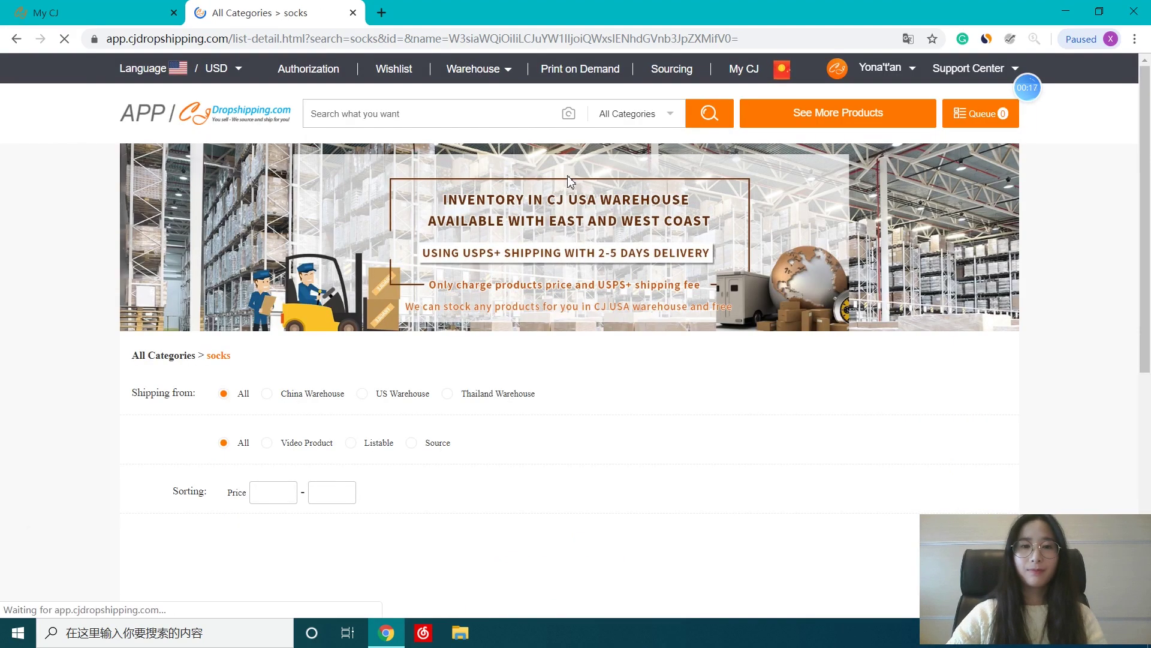
scroll(567, 180, "down", 3)
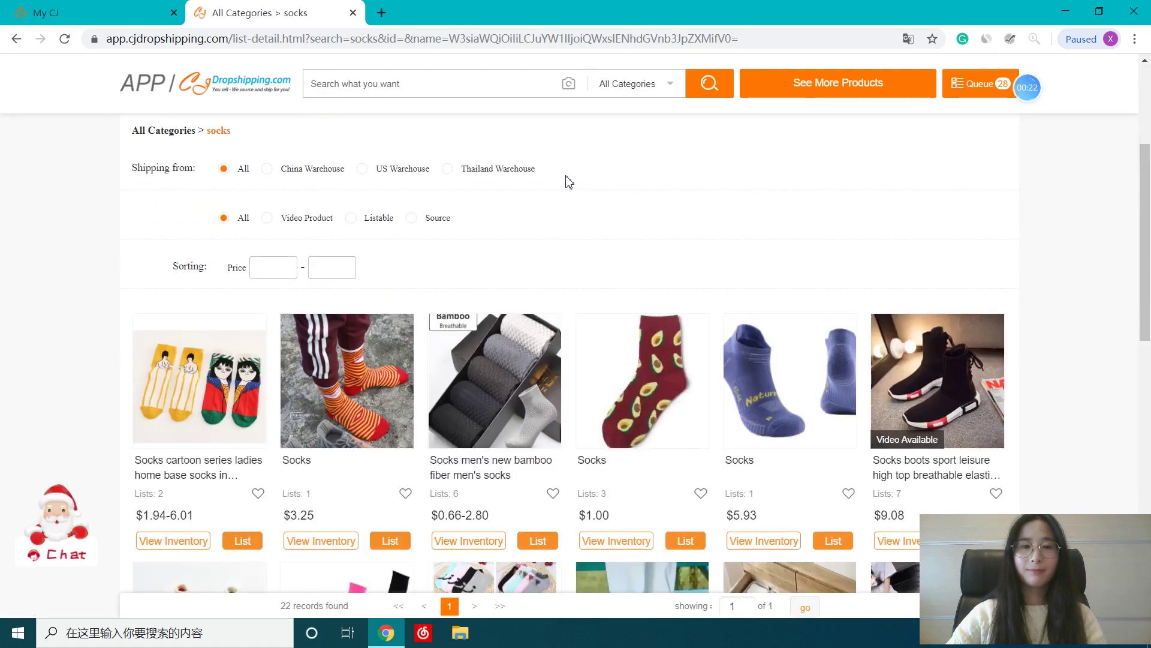
scroll(567, 180, "down", 2)
scroll(568, 180, "down", 1)
scroll(566, 180, "down", 2)
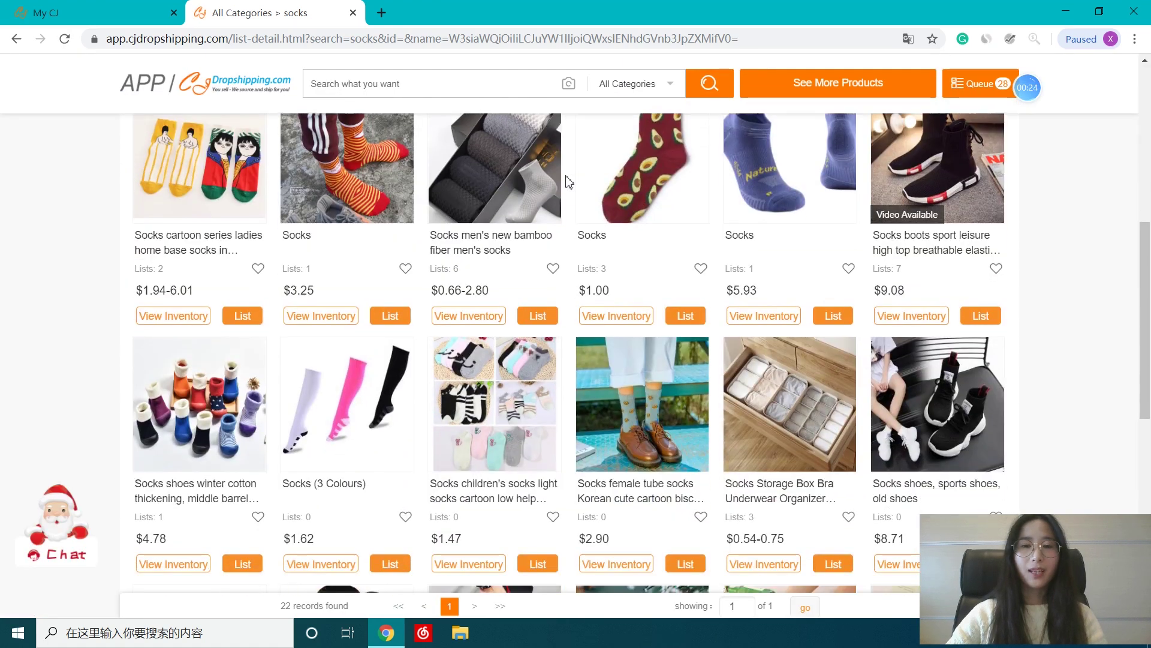
mouse_move(200, 423)
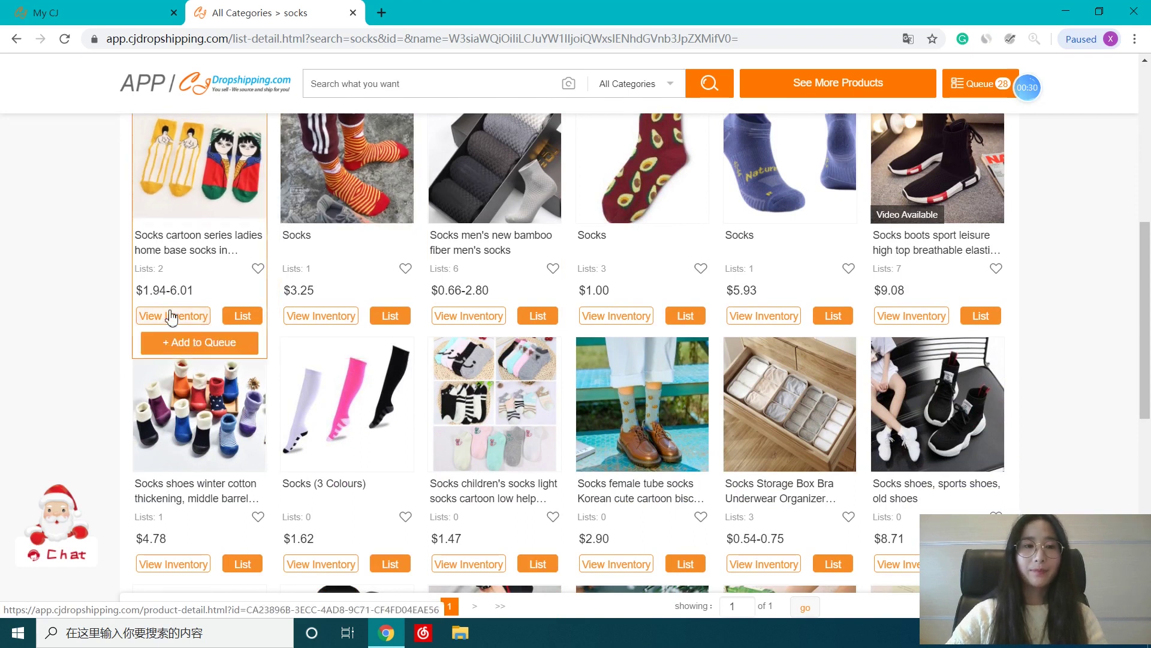
left_click(200, 343)
left_click(343, 343)
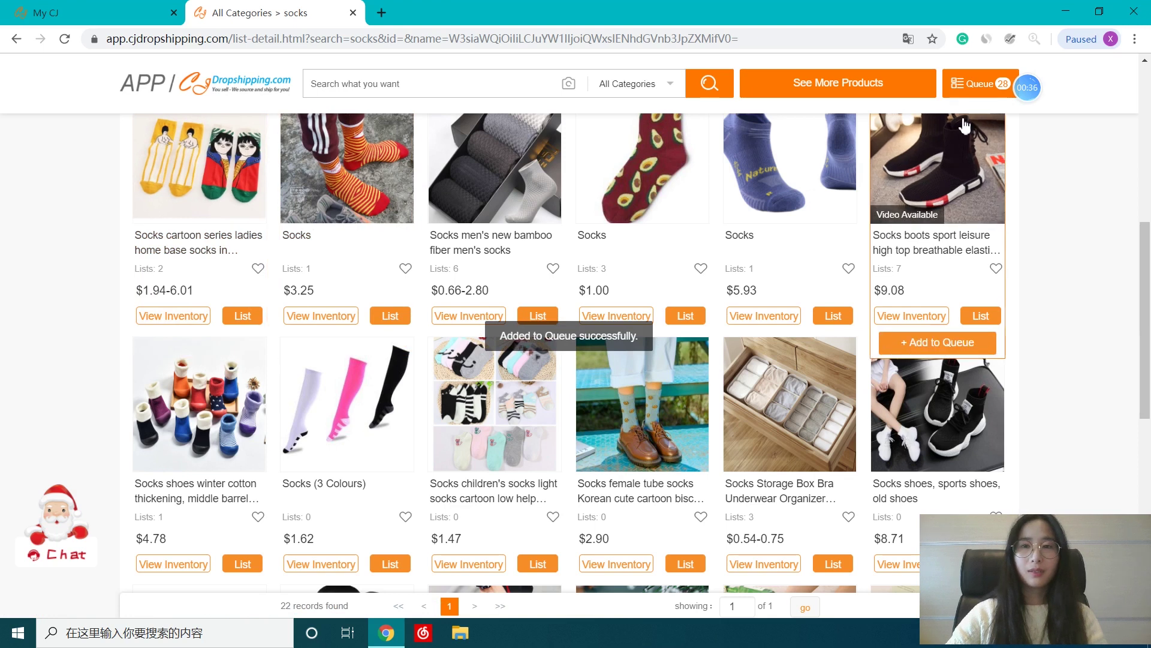
Step: In the queue, bulk-edit both sock products to a fixed price, replacing 2 with 5
left_click(983, 91)
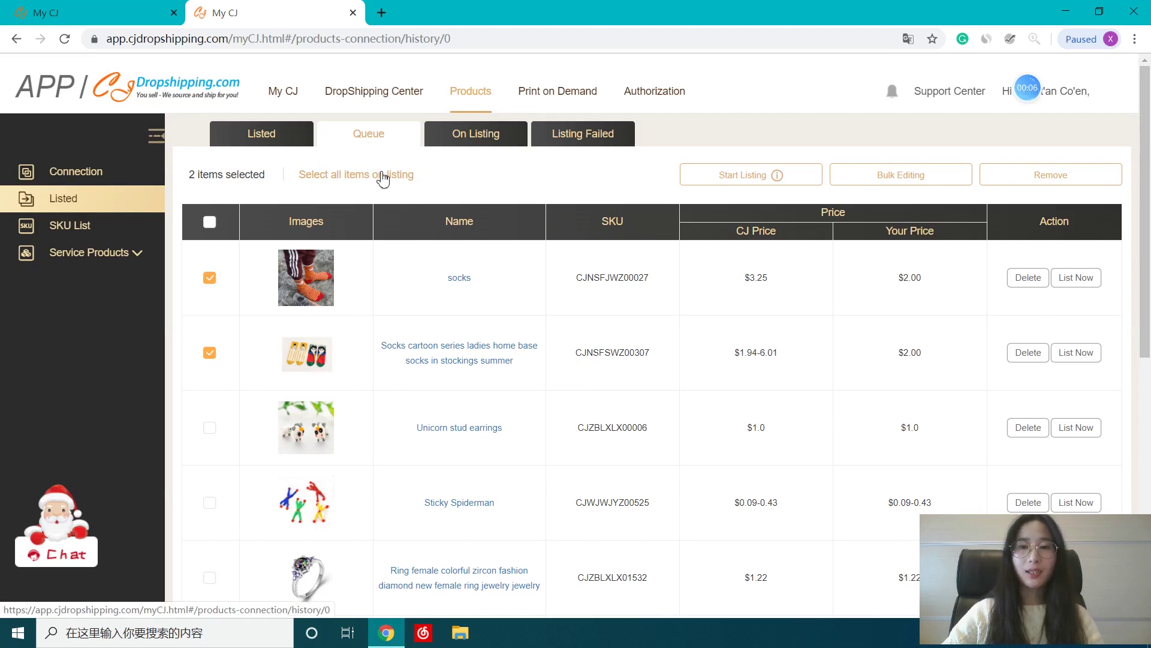
left_click(900, 181)
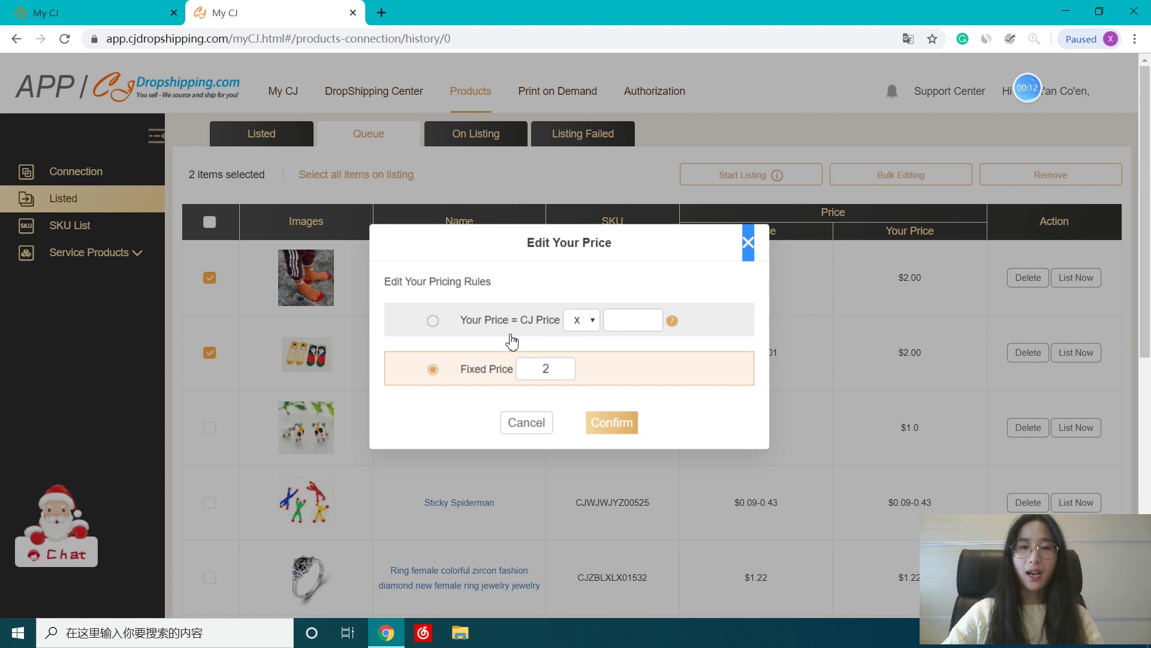
left_click(563, 368)
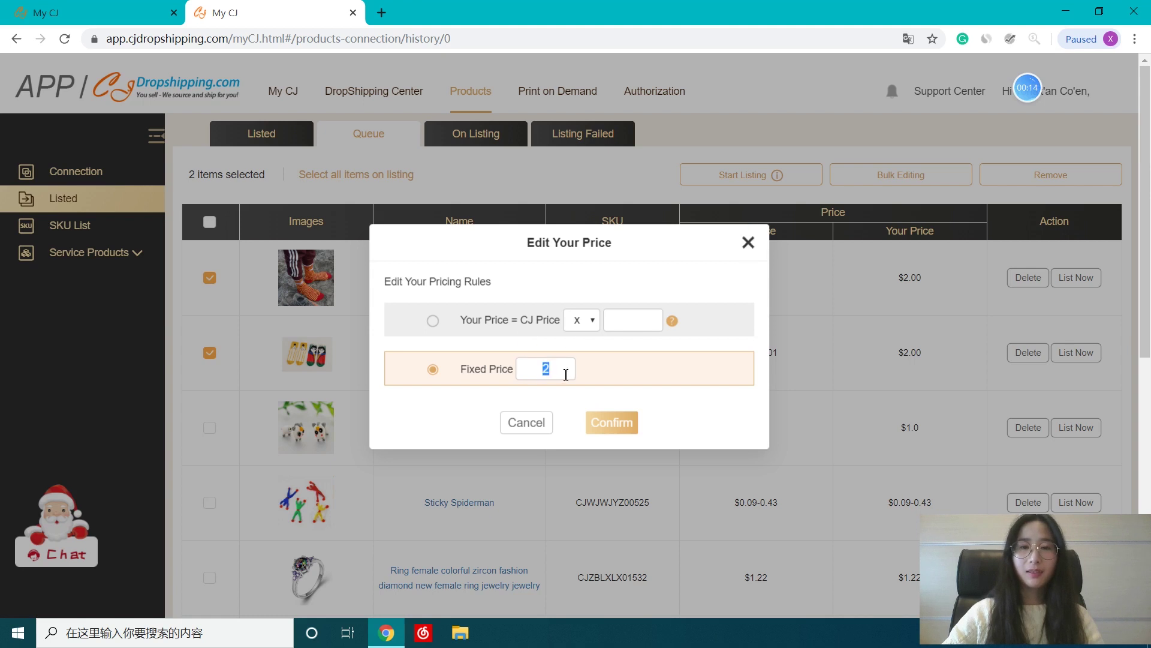
left_click(591, 320)
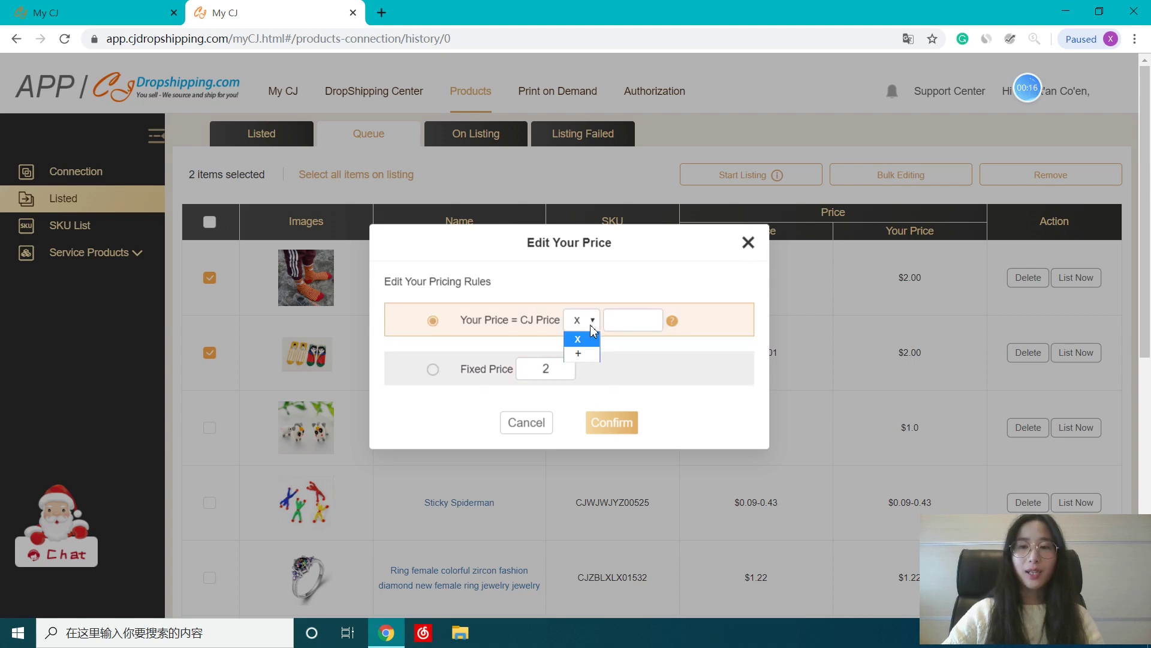
left_click(558, 370)
left_click_drag(558, 369, 523, 368)
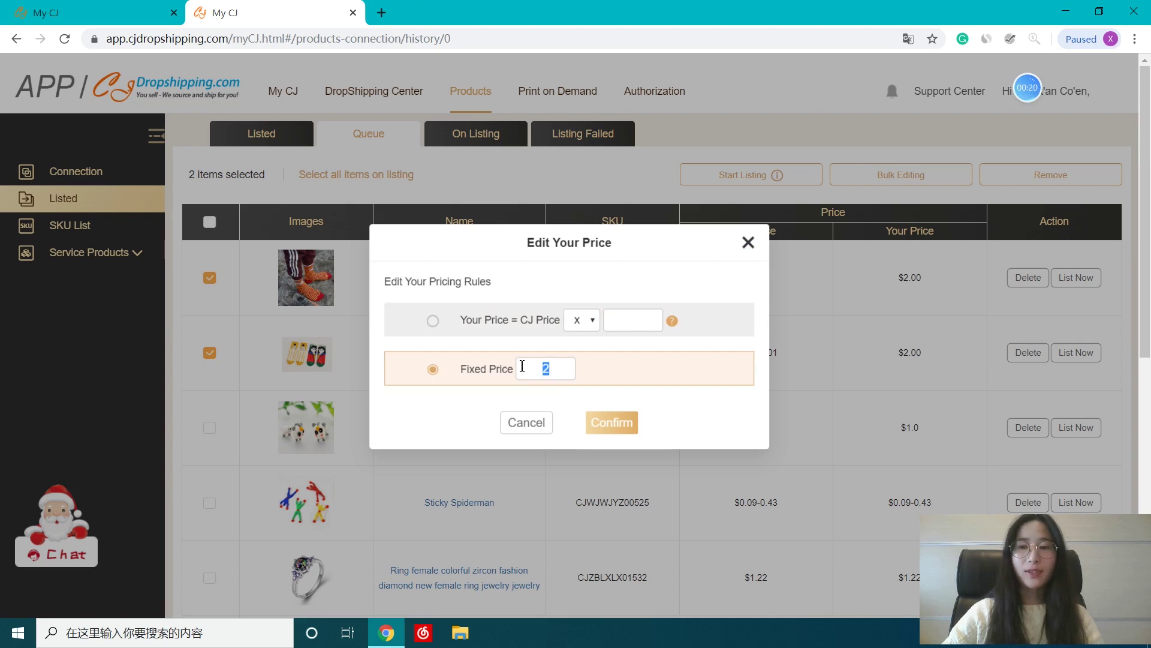
left_click(591, 320)
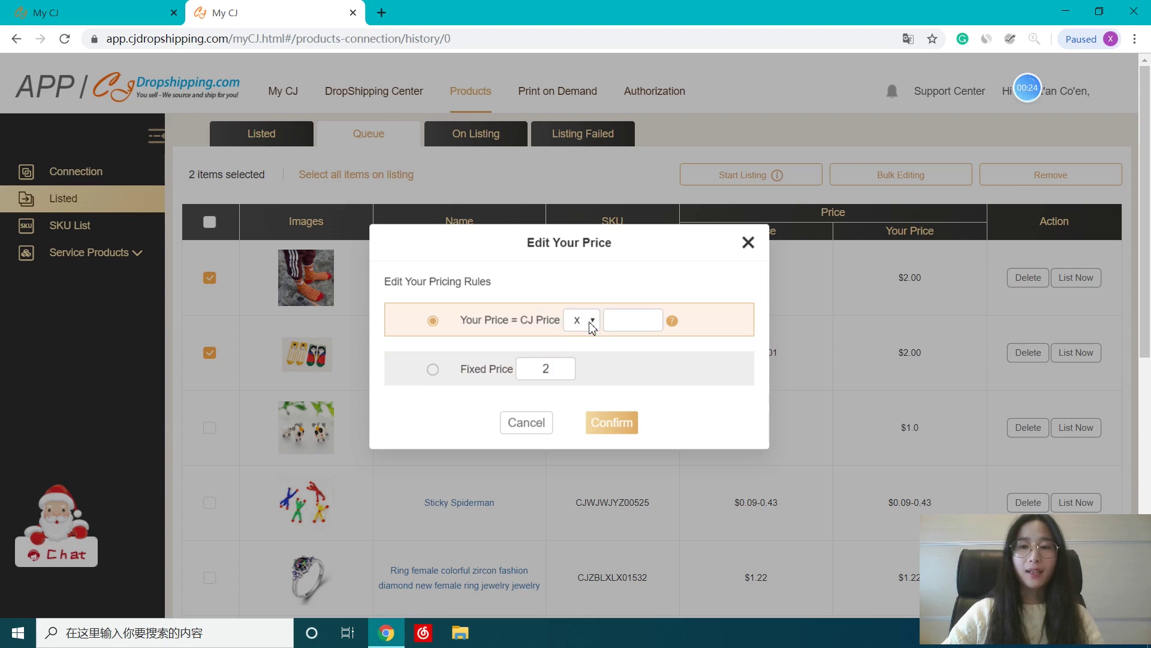
double_click(565, 370)
type("5")
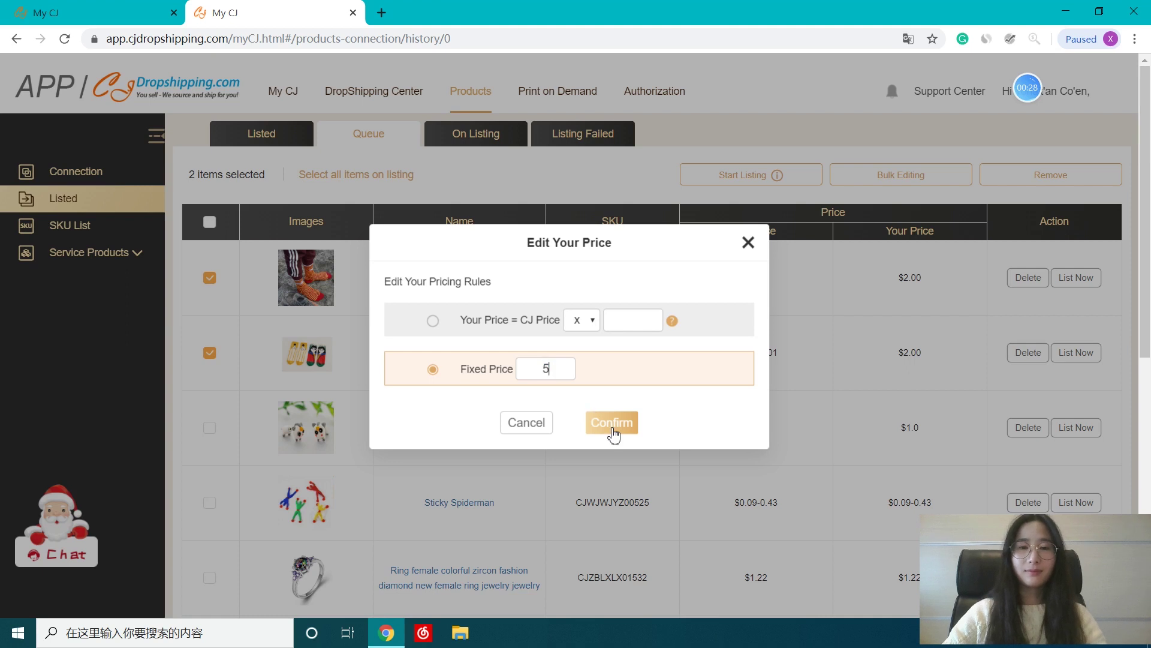
Step: Confirm the $5 fixed price and review the listing dialog's store, category and shipping choices
left_click(613, 423)
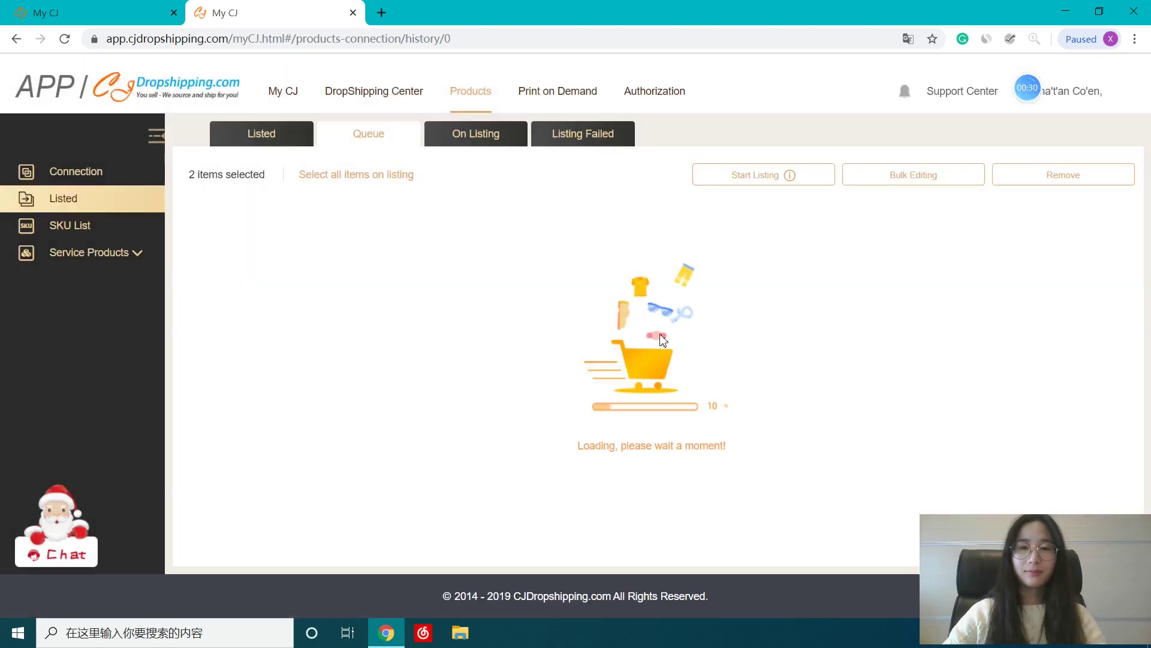
scroll(696, 306, "down", 2)
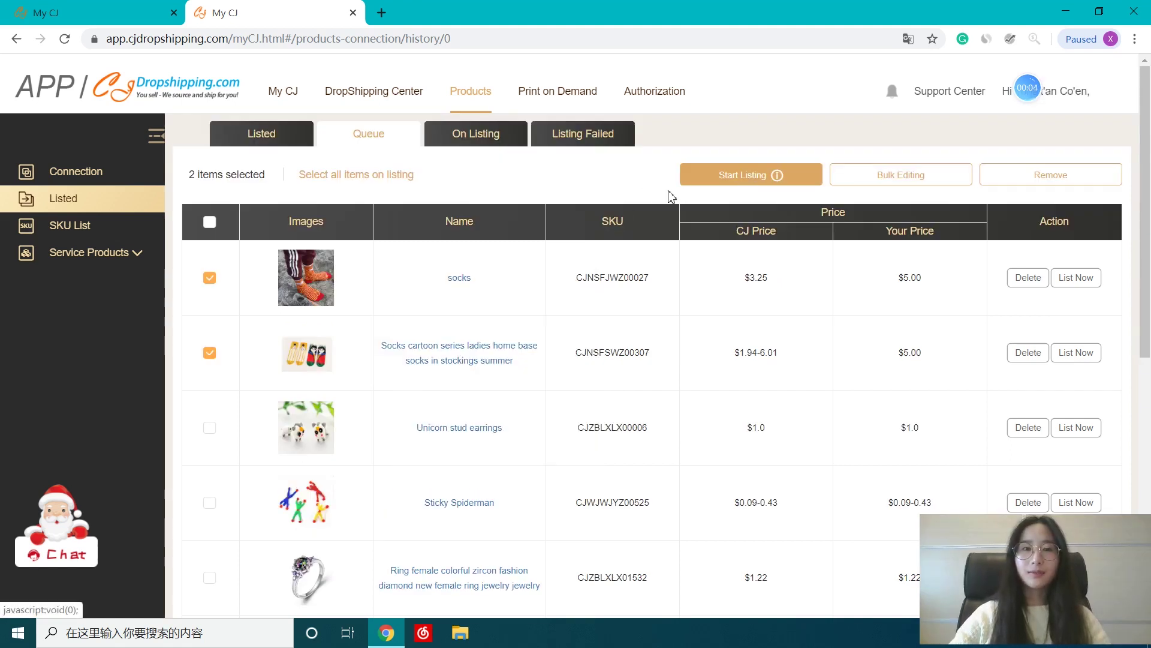
left_click(752, 176)
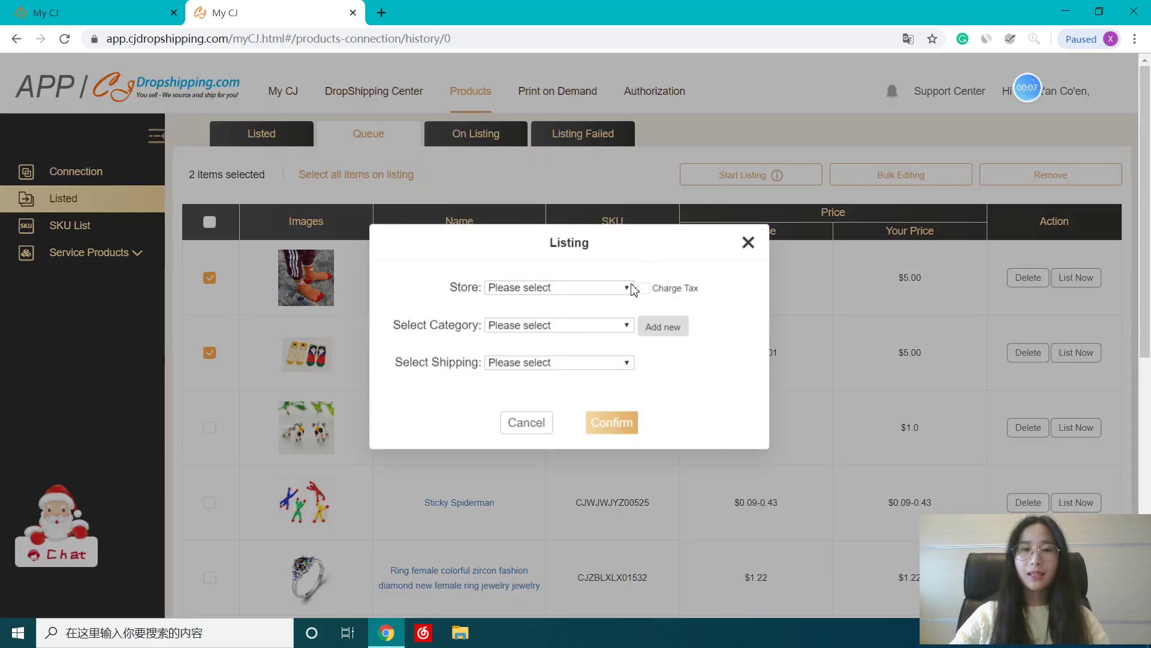
left_click(627, 288)
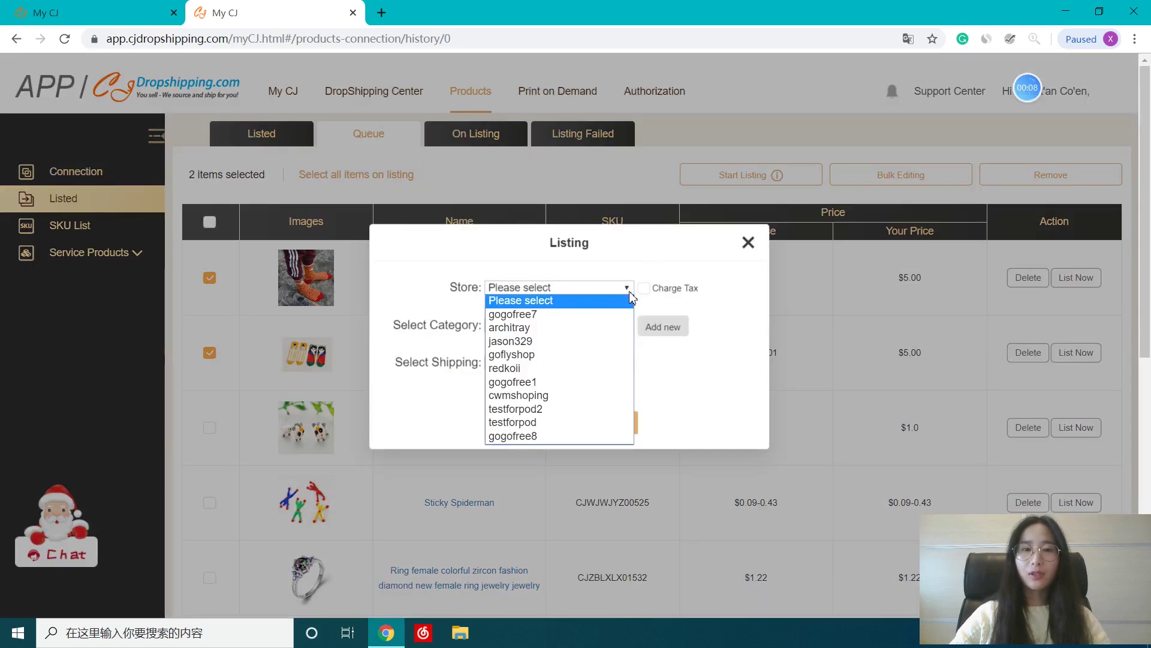
left_click(628, 325)
left_click(628, 325)
left_click(629, 362)
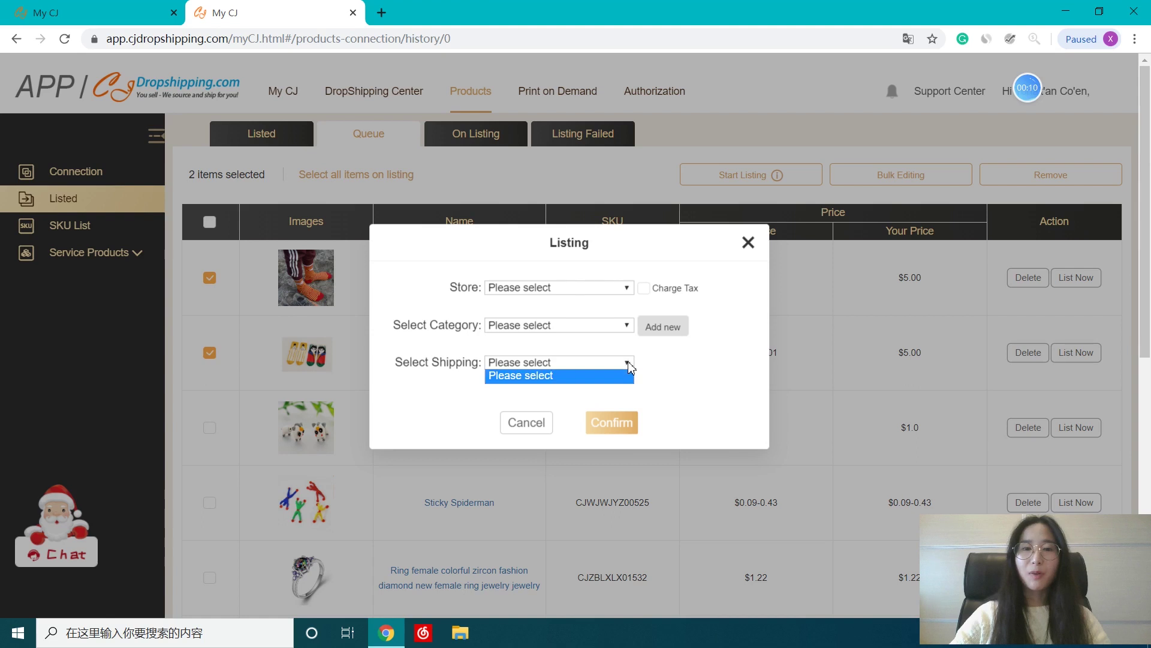
left_click(620, 376)
Step: List both socks to store jason329 with category 玩具摆件 and CJPacket shipping
left_click(627, 288)
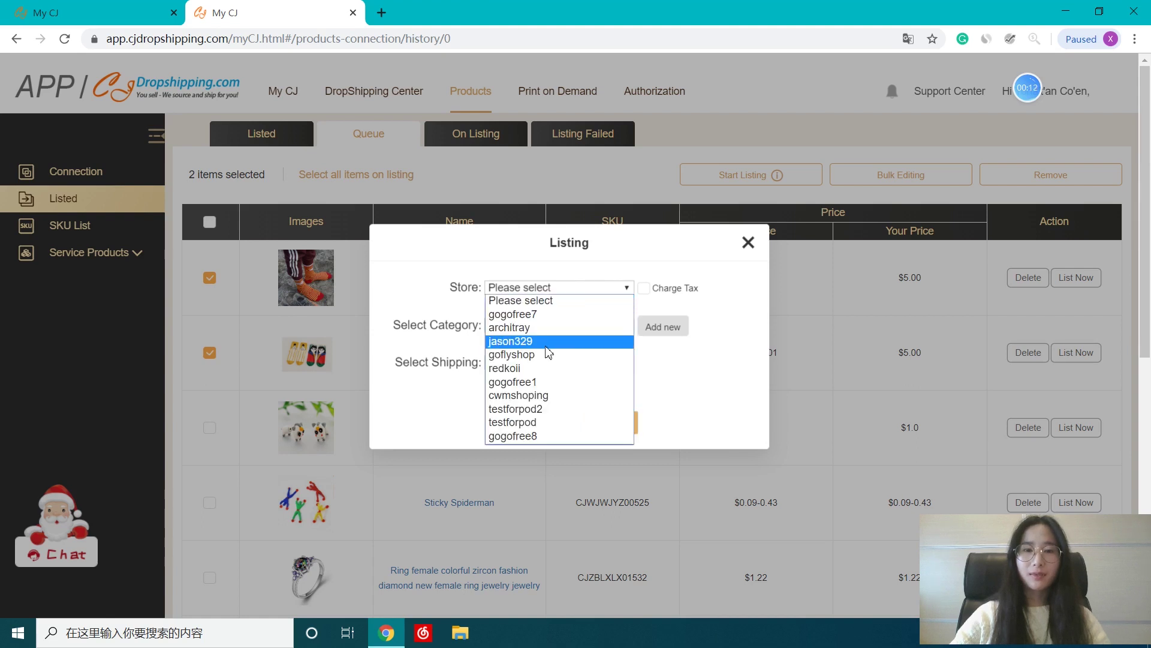
left_click(543, 342)
left_click(621, 326)
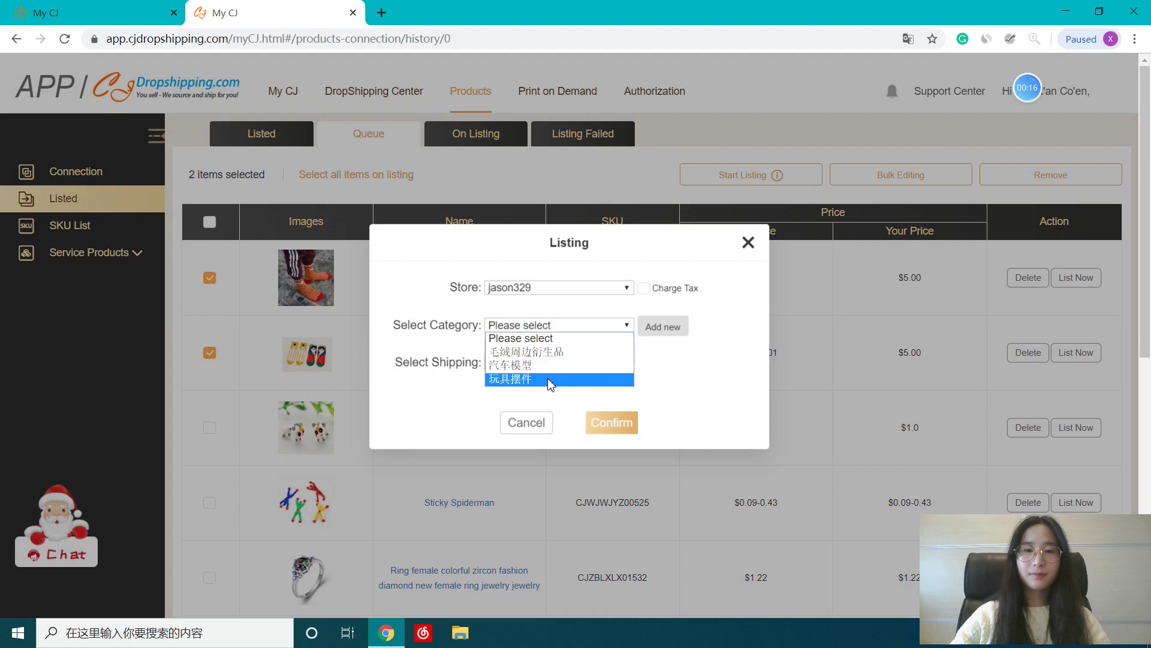
left_click(550, 380)
left_click(598, 363)
scroll(575, 342, "down", 2)
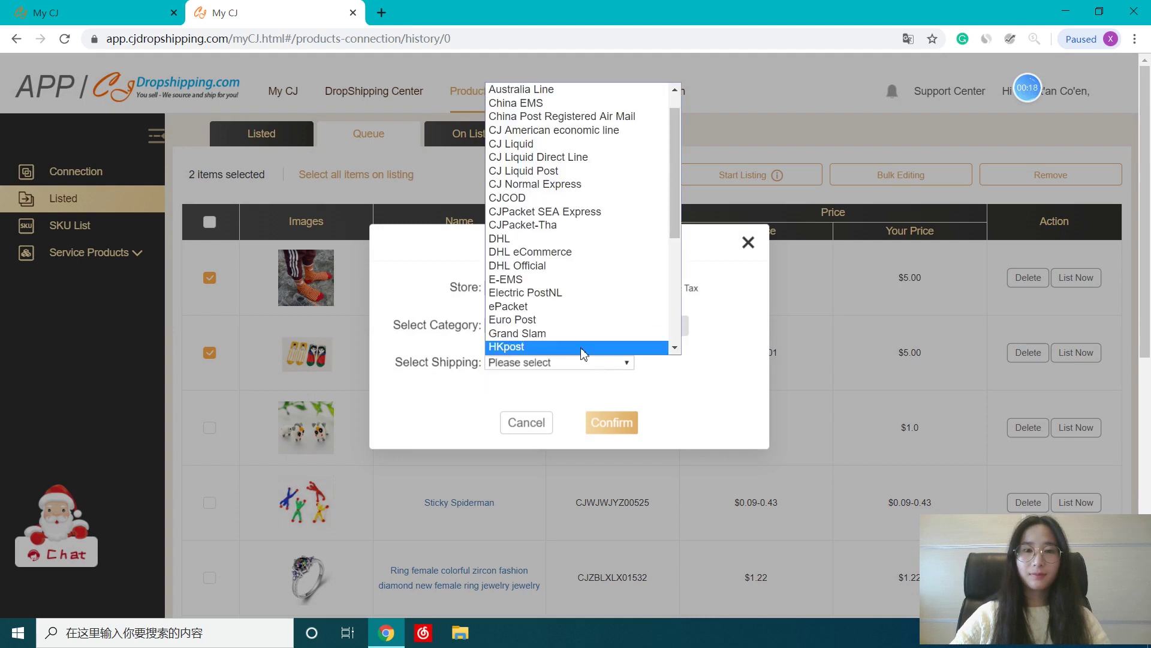
scroll(547, 213, "up", 2)
left_click(517, 99)
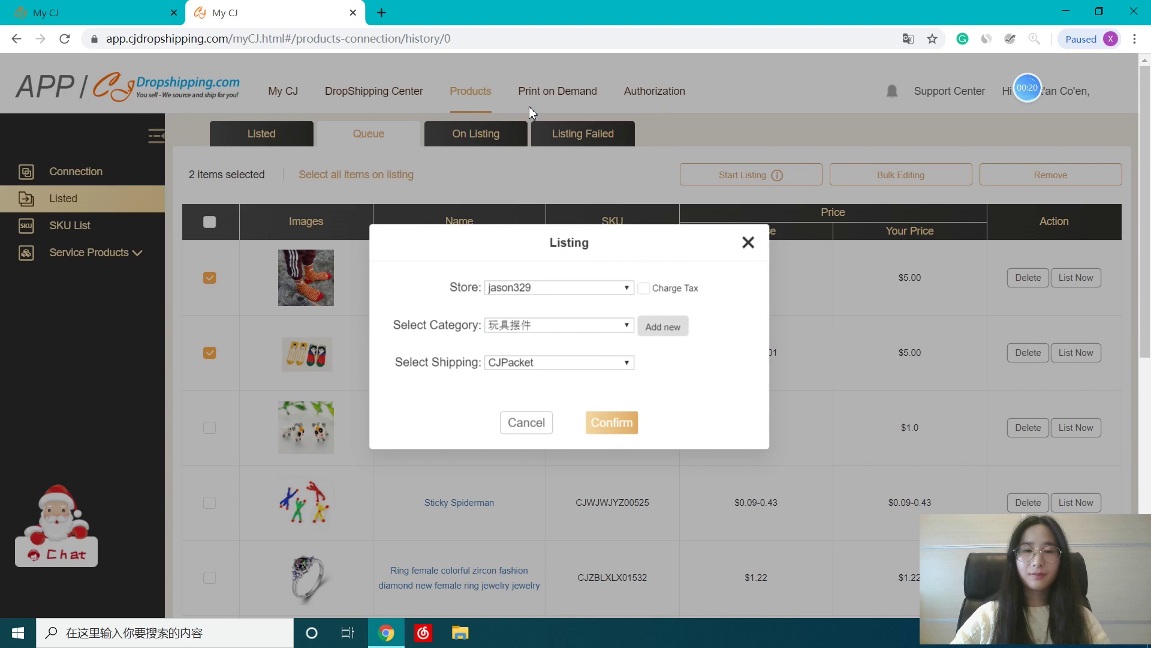
left_click(617, 425)
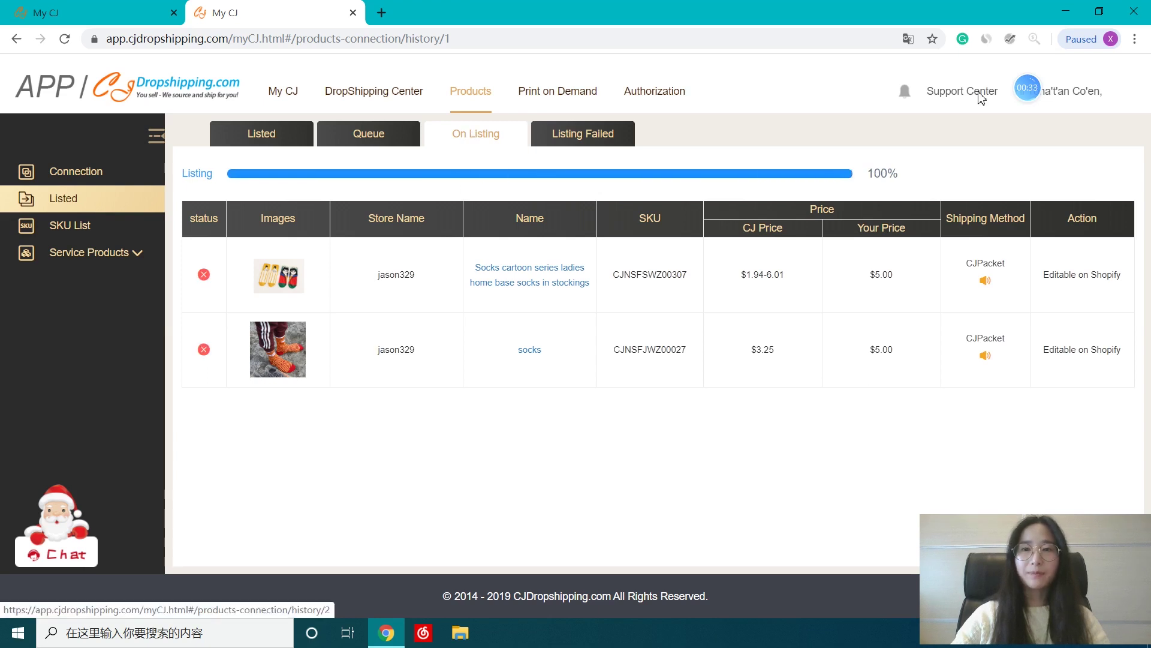
Step: View the Listed tab showing both socks under store redkoii at $5.00 with CJPacket shipping
left_click(261, 133)
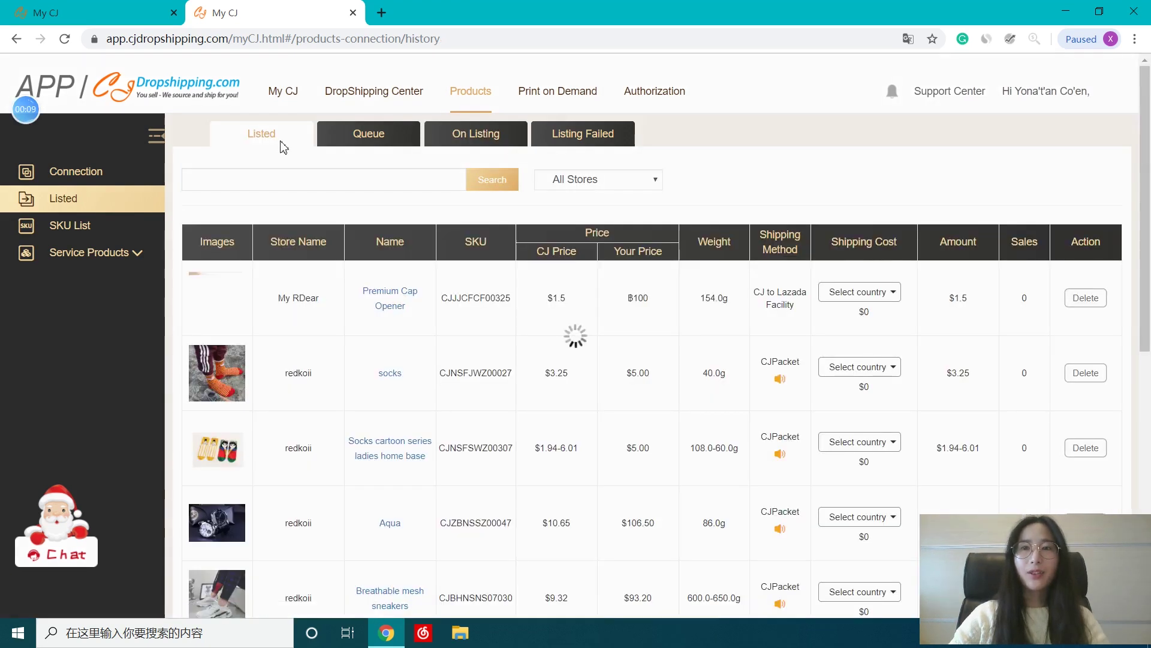